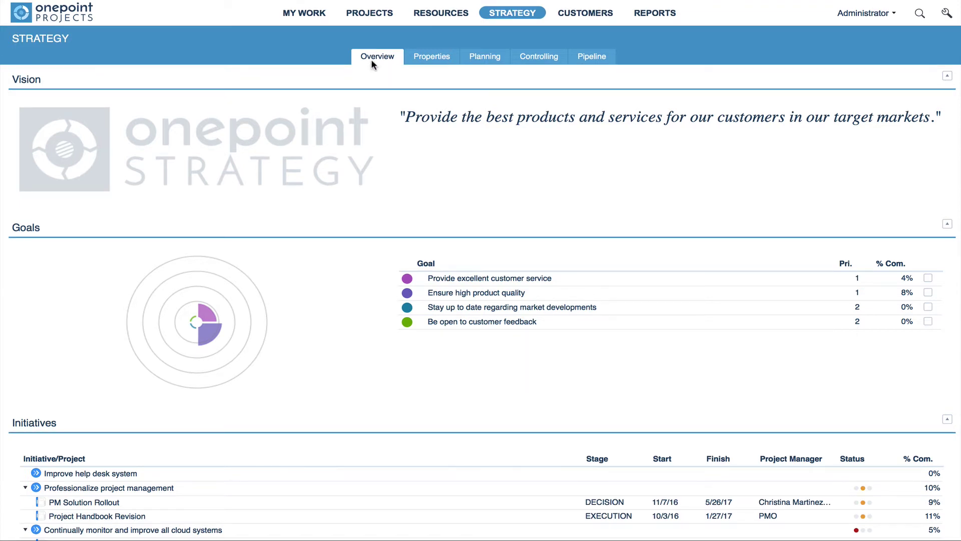
# - Look over the strategy, then open its Properties and Planning view with four goals and five initiatives
pyautogui.scroll(-7, 71, 80)
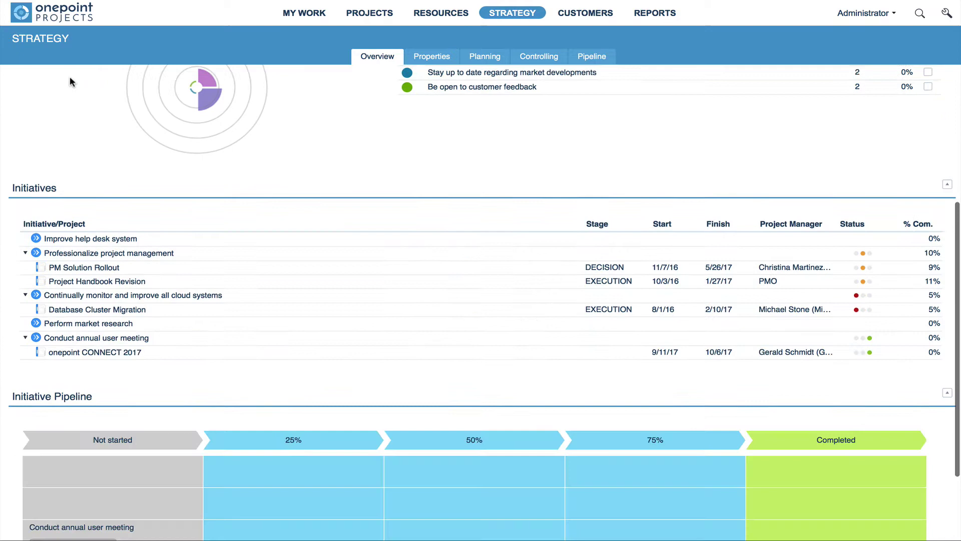
pyautogui.scroll(7, 70, 76)
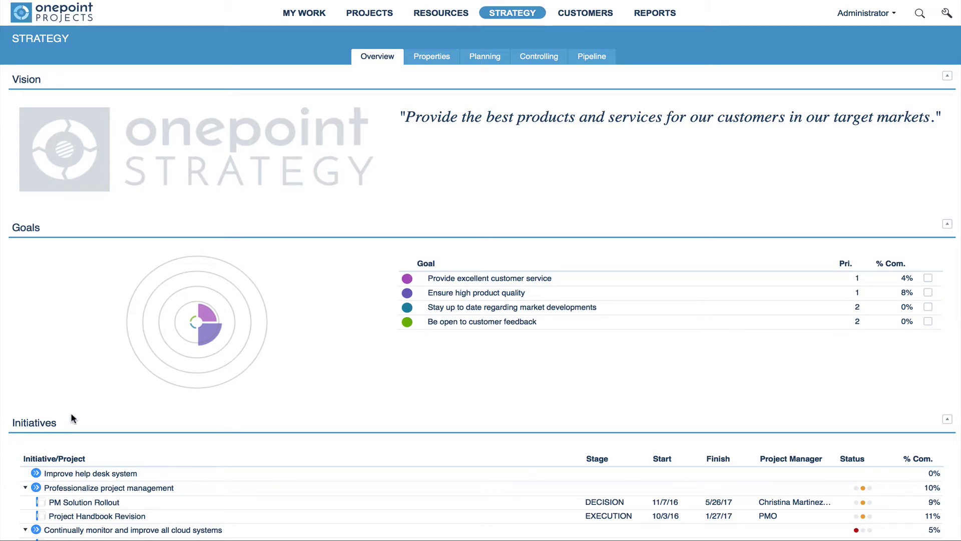
pyautogui.scroll(-3, 76, 470)
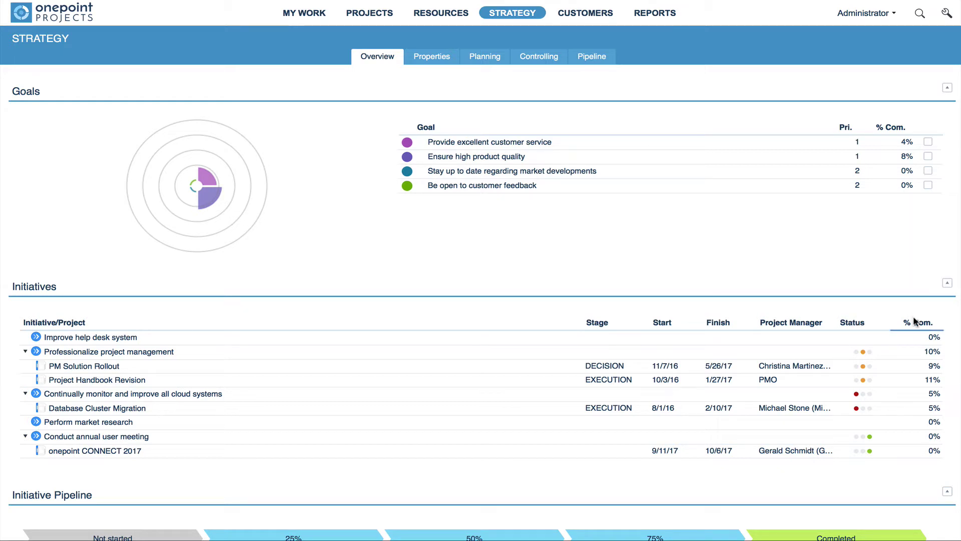
pyautogui.scroll(-5, 914, 321)
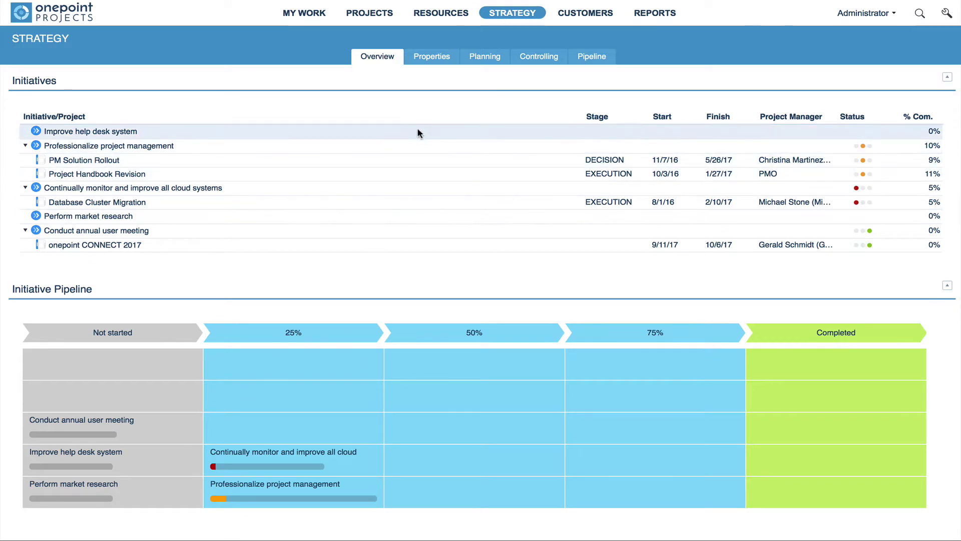
pyautogui.click(438, 63)
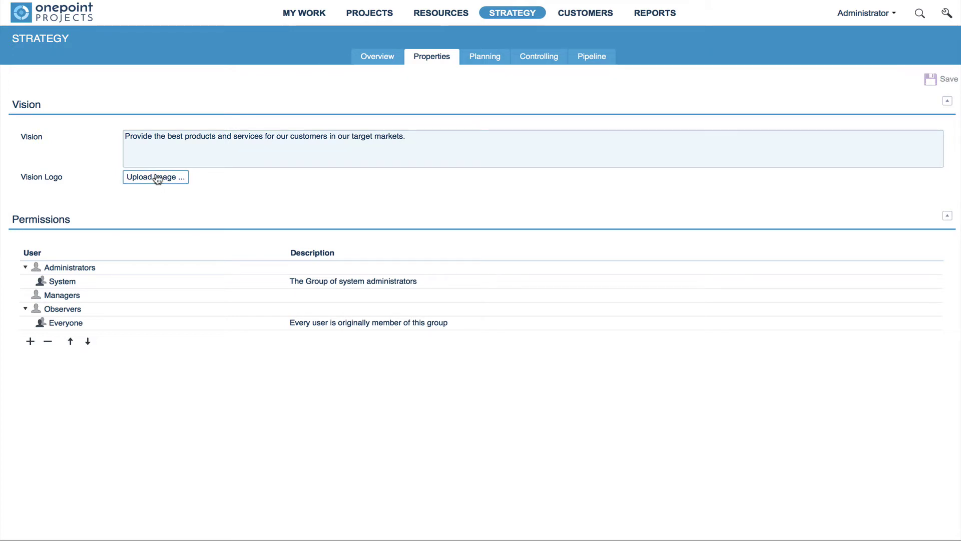
pyautogui.click(468, 59)
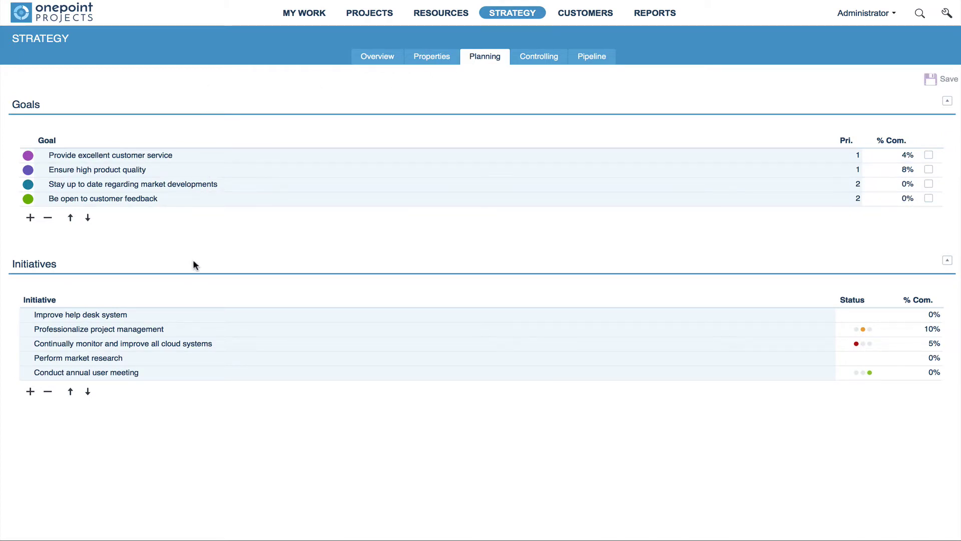
# - Add a goal titled 'Ensure ongoing compliance with corporate customer guidelines' with priority 4
pyautogui.click(31, 218)
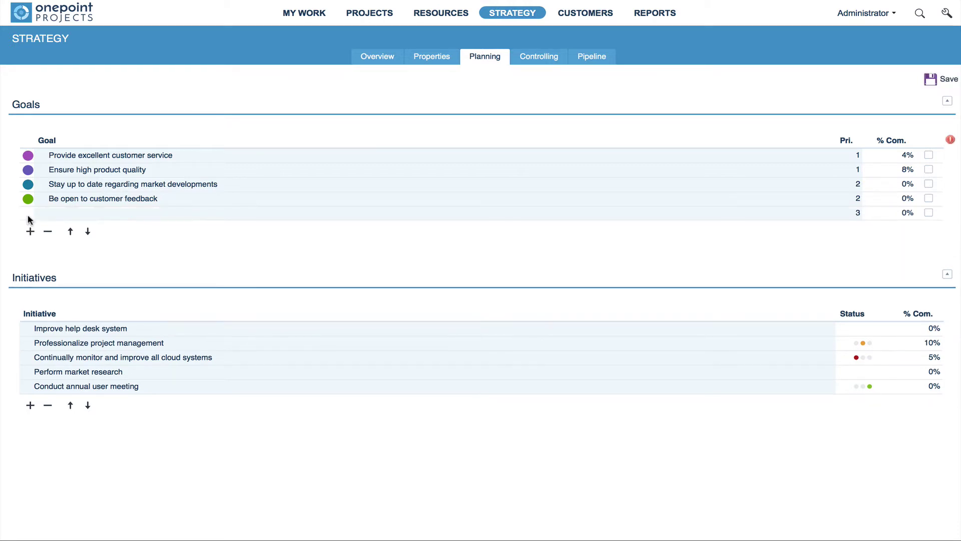
pyautogui.click(52, 217)
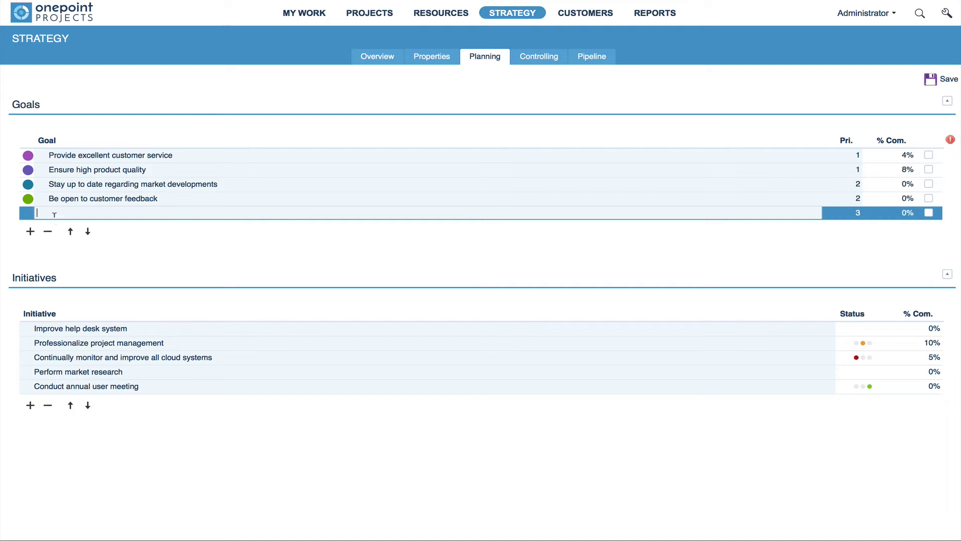
pyautogui.write('Ensure ongoing compliance with corporate customer guidelines')
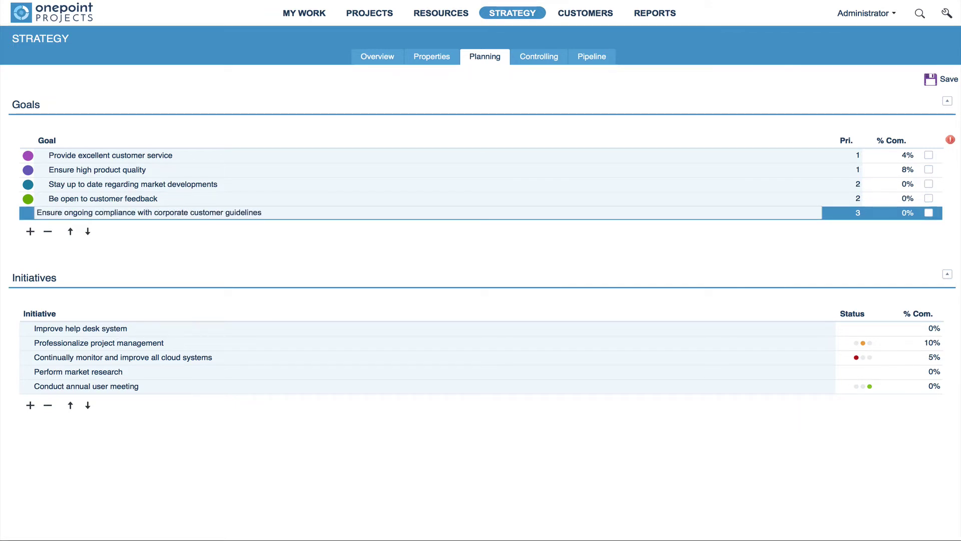
pyautogui.click(847, 214)
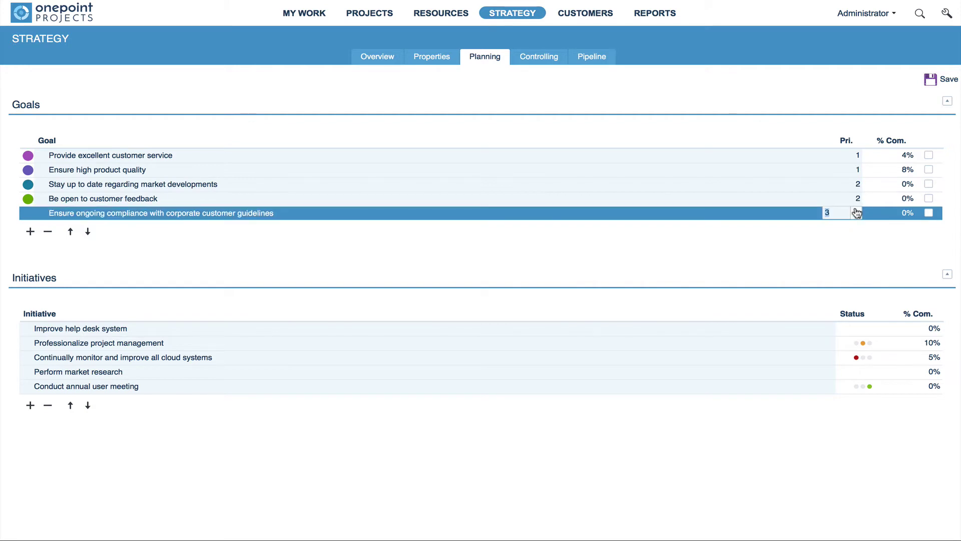
pyautogui.click(856, 210)
pyautogui.click(875, 233)
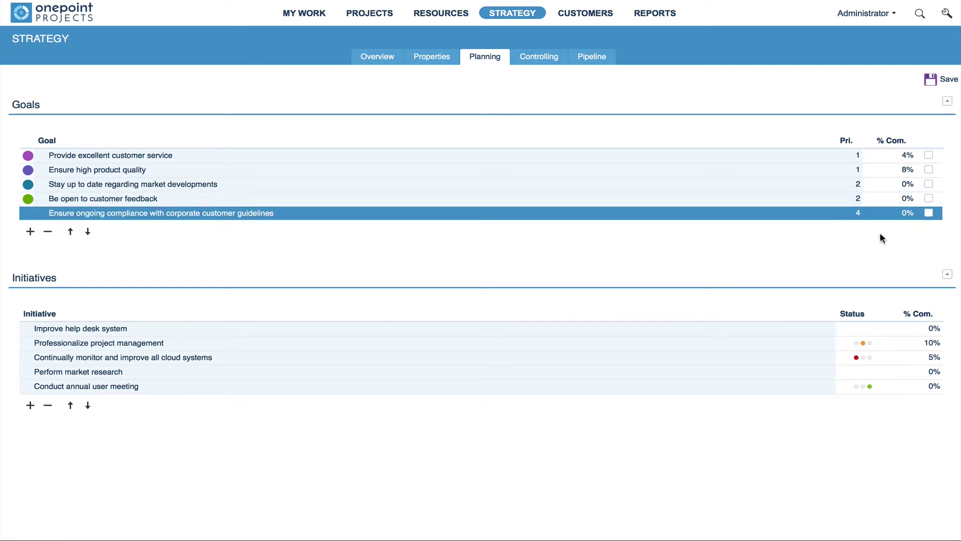
# - Make the new compliance goal yellow
pyautogui.doubleClick(881, 214)
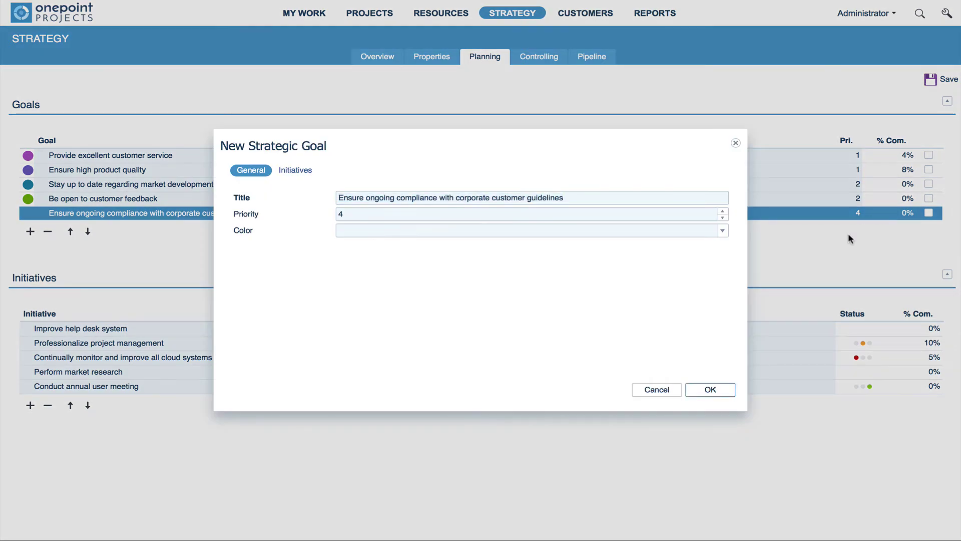
pyautogui.click(724, 231)
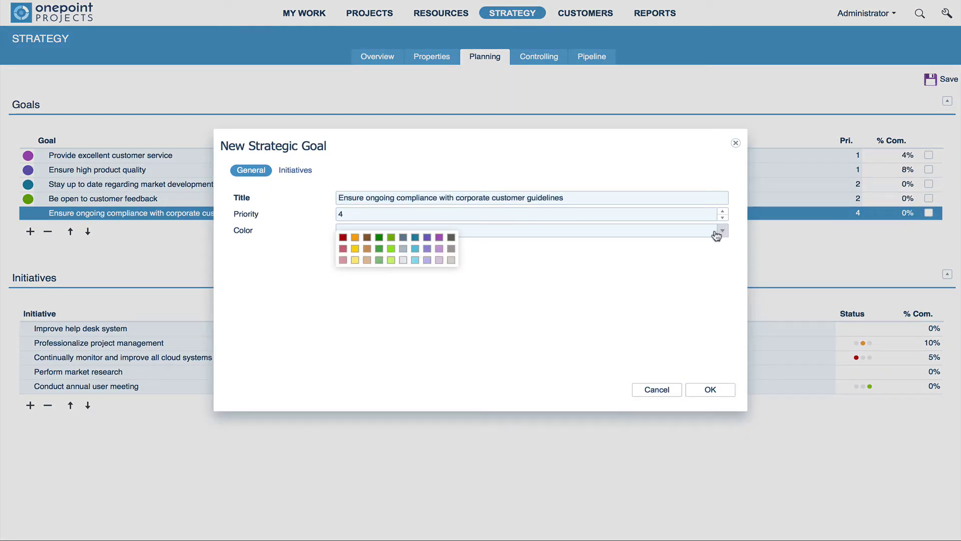
pyautogui.click(356, 249)
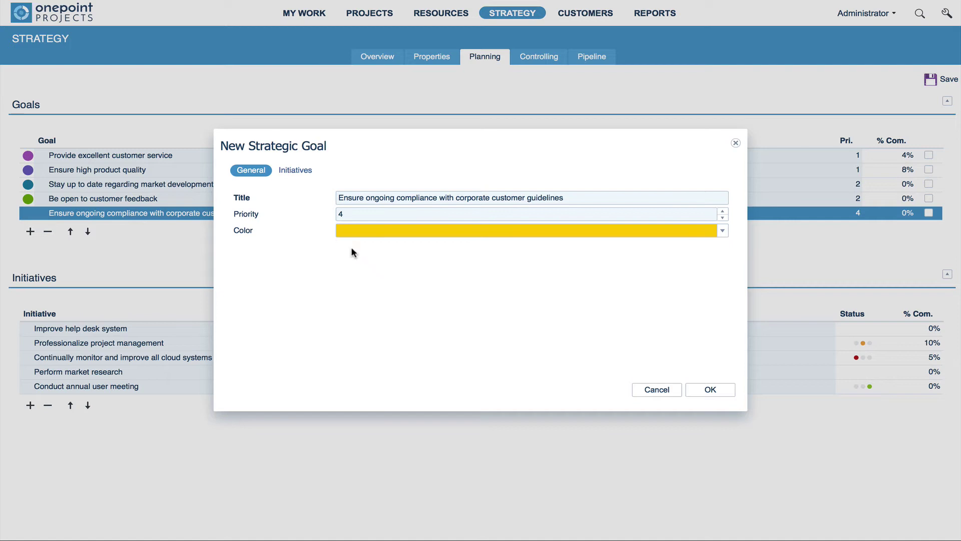
pyautogui.click(711, 390)
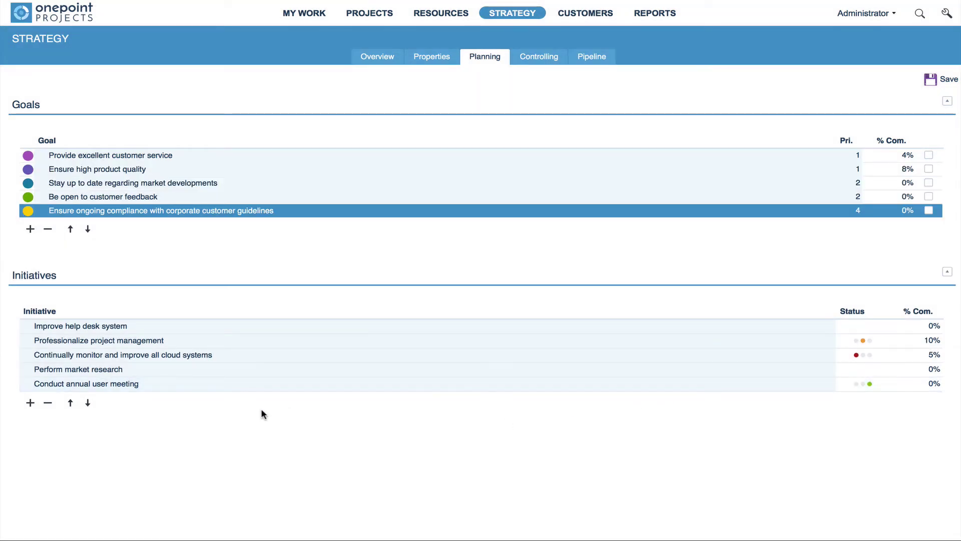
# - Add initiative 'Update corporate customer guidelines' described as 'Update and develop new guidelines after onepoint CONNECT 2017'
pyautogui.click(33, 403)
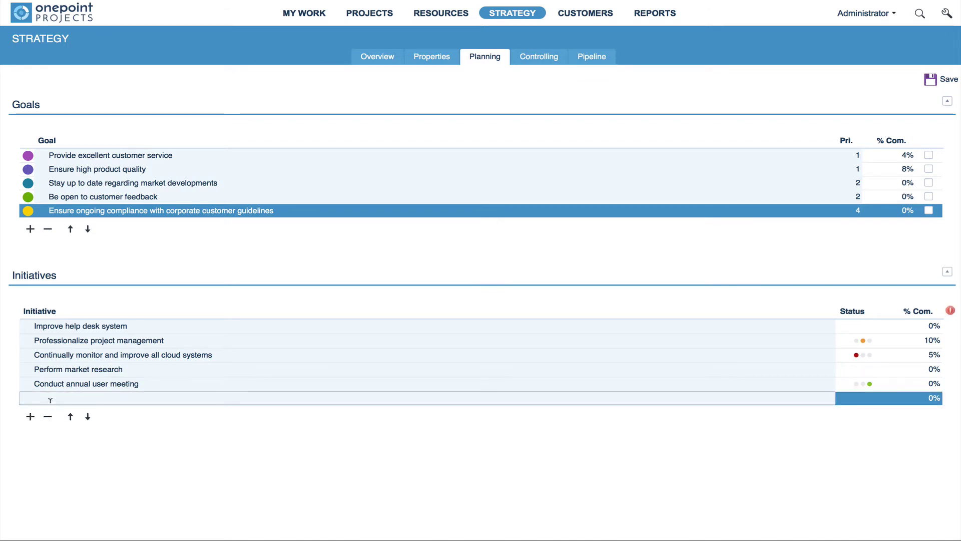
pyautogui.write('Update corporate customer guidelines')
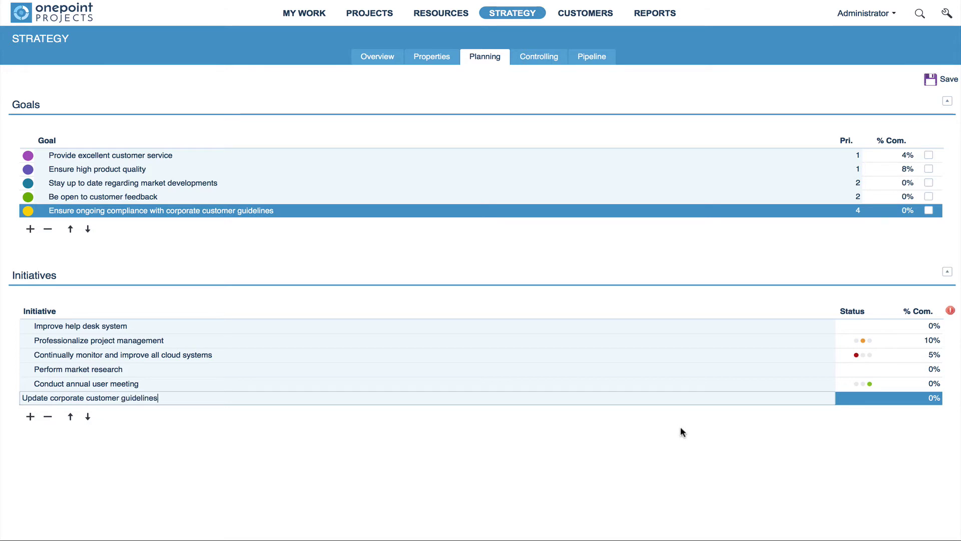
pyautogui.doubleClick(895, 401)
pyautogui.click(501, 236)
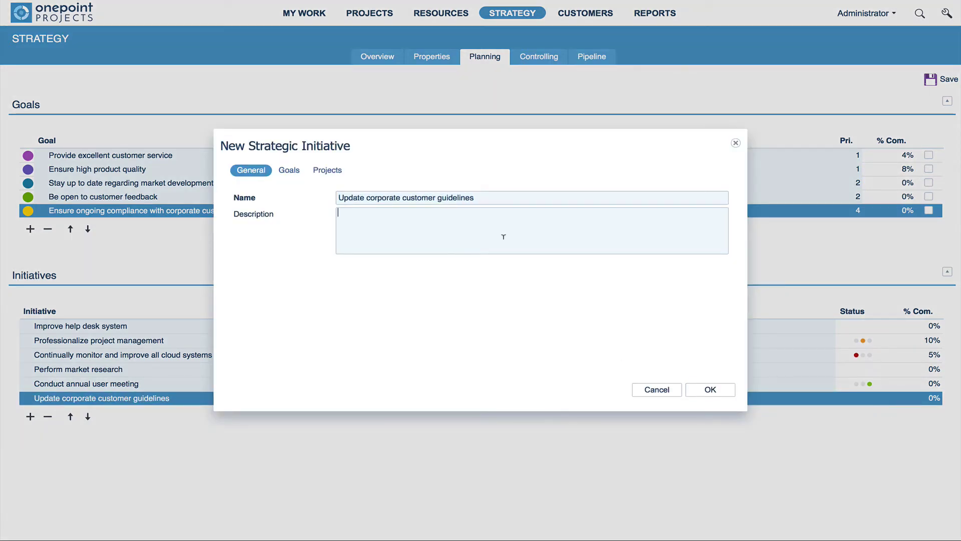
pyautogui.write('Update an')
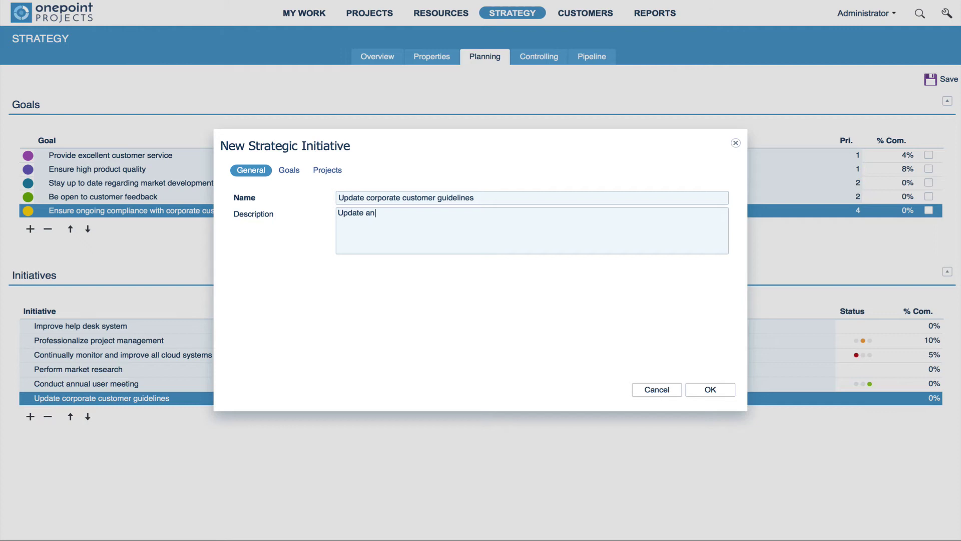
pyautogui.write('d develop new gu')
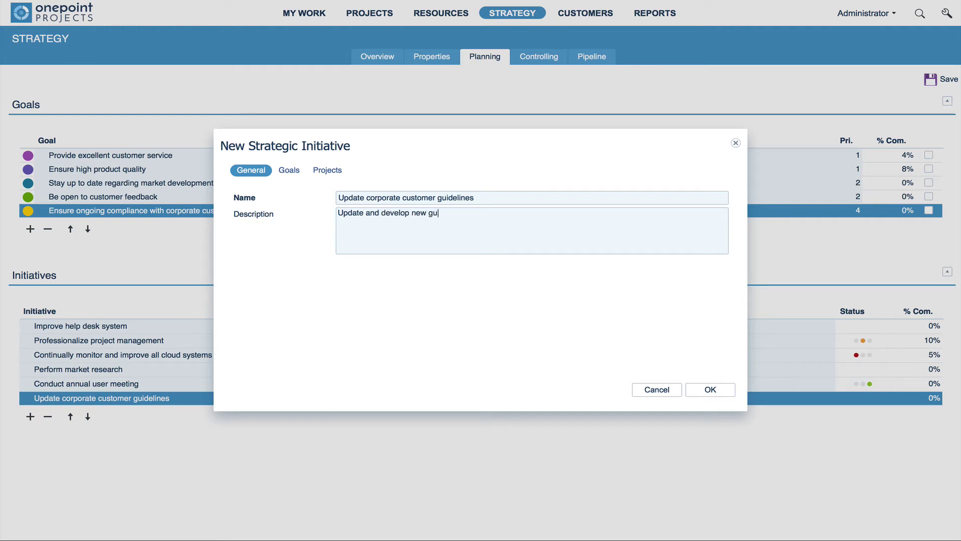
pyautogui.write('idelines after onepoint CONNECT 2017')
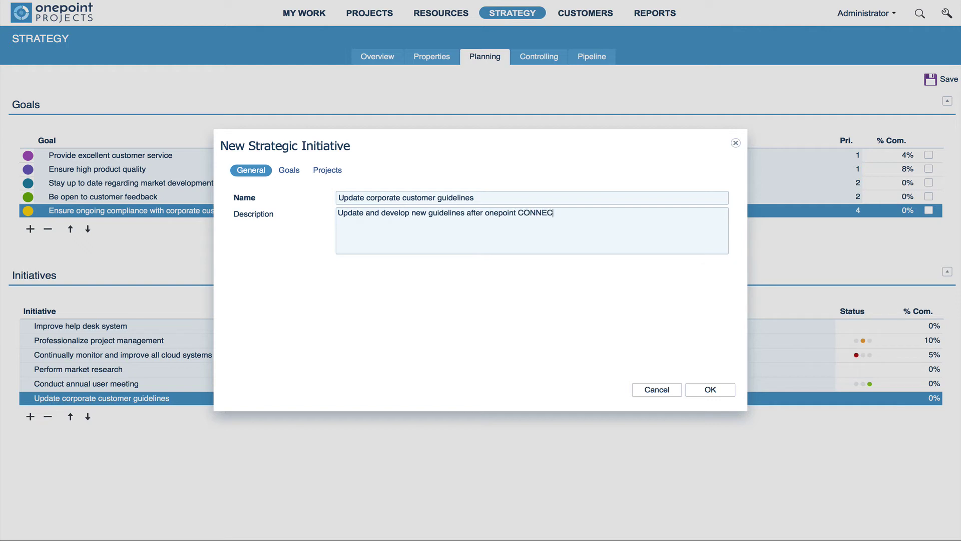
# - Link the initiative to the customer-guideline compliance goal
pyautogui.click(290, 170)
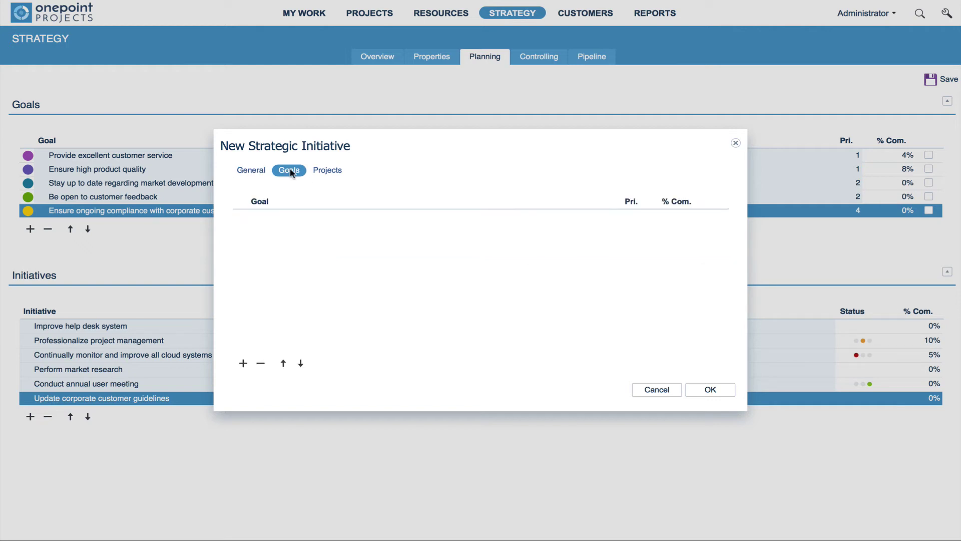
pyautogui.click(244, 362)
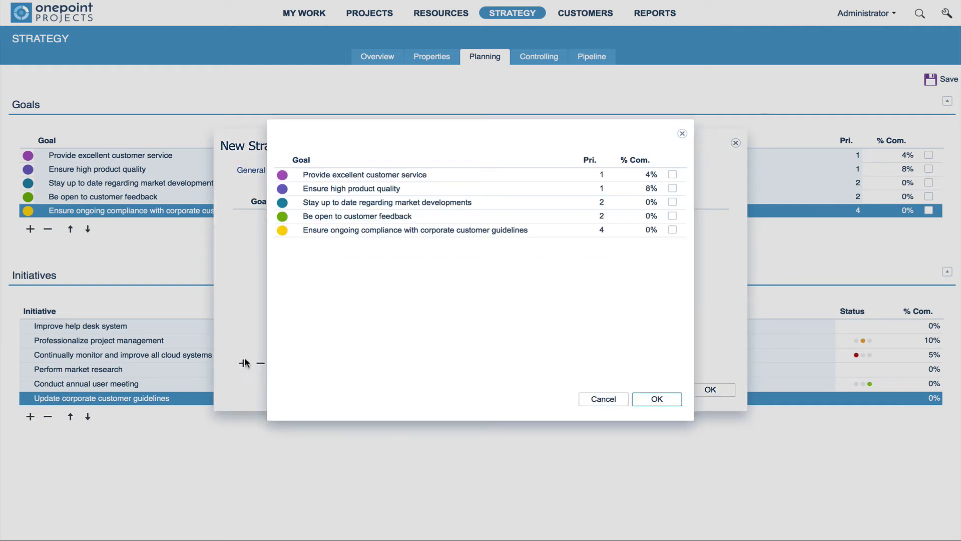
pyautogui.click(358, 229)
pyautogui.click(657, 399)
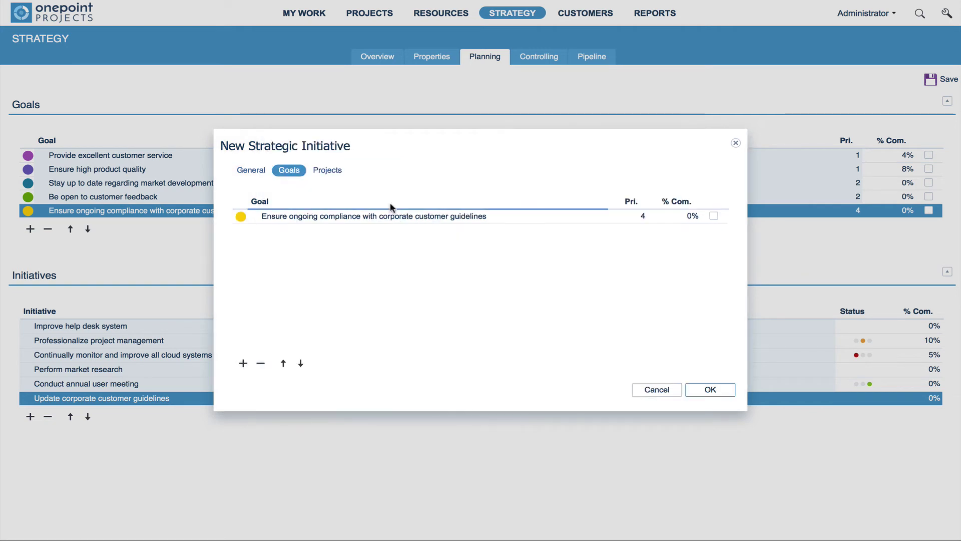
# - Link the initiative to the PMO portfolio's onepoint CONNECT 2017 project and save it
pyautogui.click(327, 171)
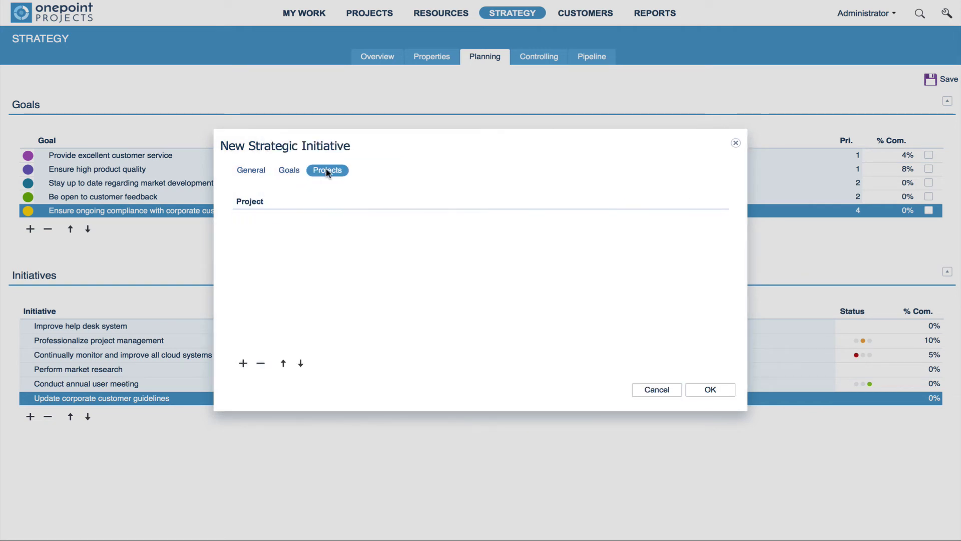
pyautogui.click(243, 363)
pyautogui.click(283, 255)
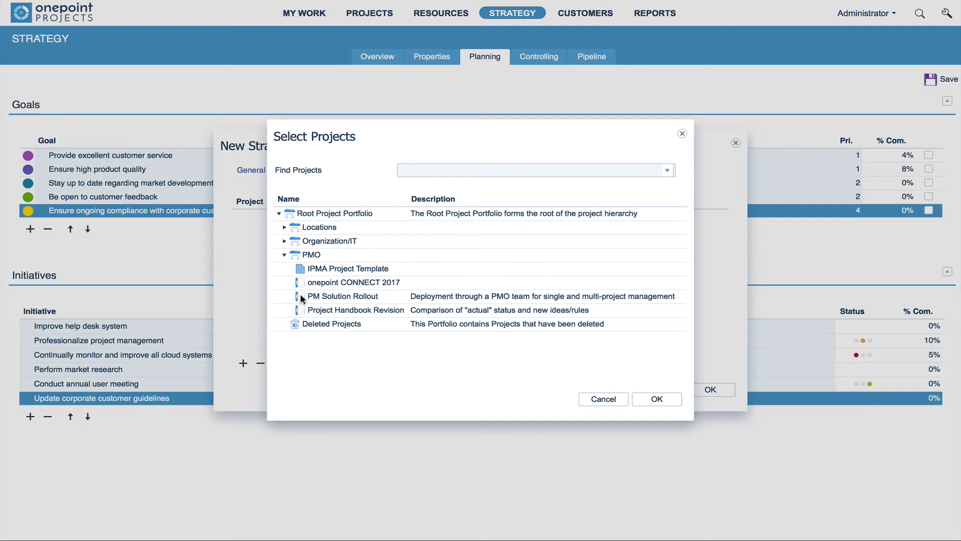
pyautogui.click(320, 284)
pyautogui.click(657, 399)
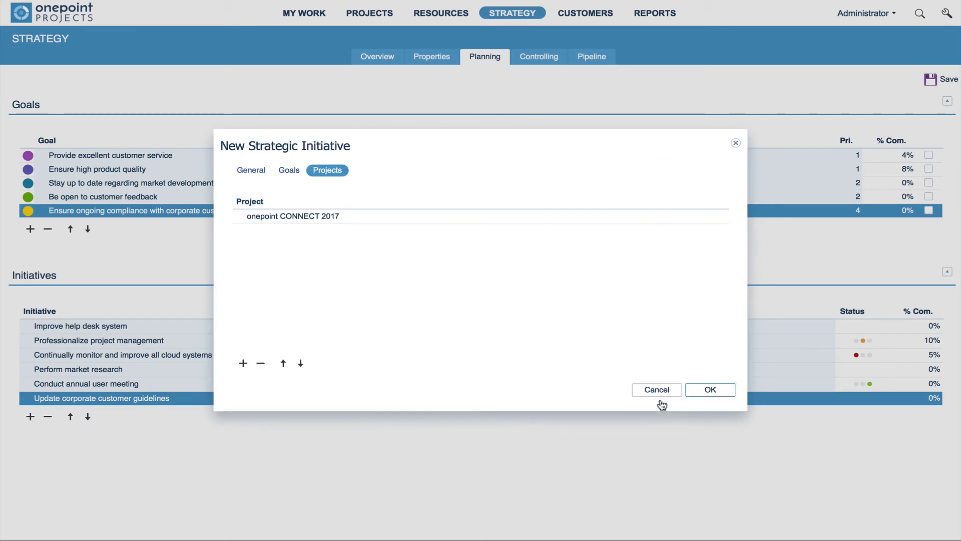
pyautogui.click(709, 389)
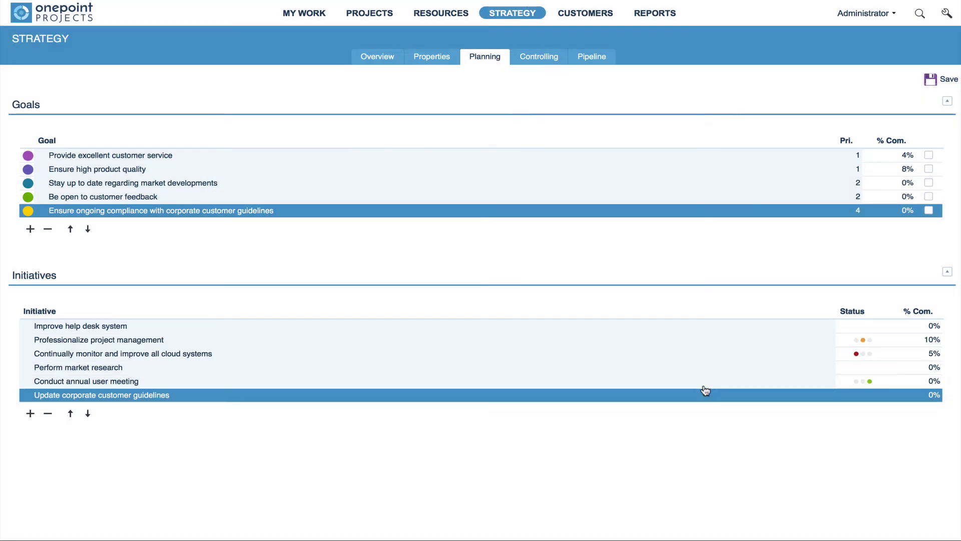
# - Check the Controlling view, then the Pipeline board showing the new initiative as not started
pyautogui.click(522, 62)
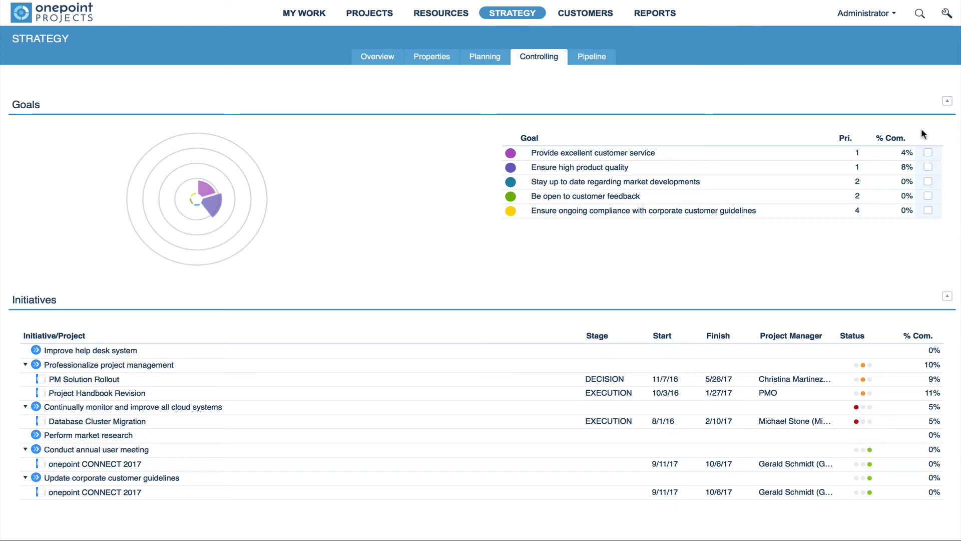
pyautogui.click(574, 57)
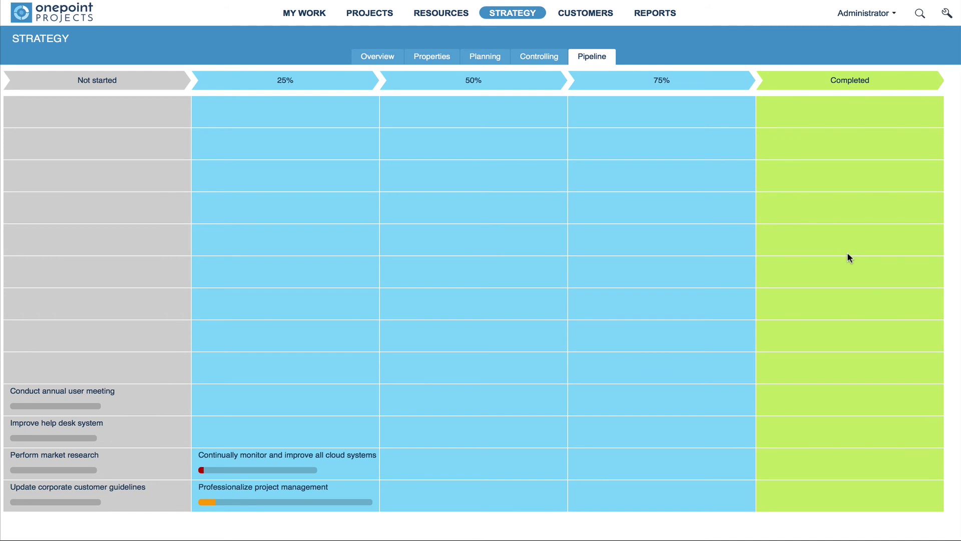
# - Return to the strategy Overview and scroll through its vision, goals and initiatives
pyautogui.click(513, 13)
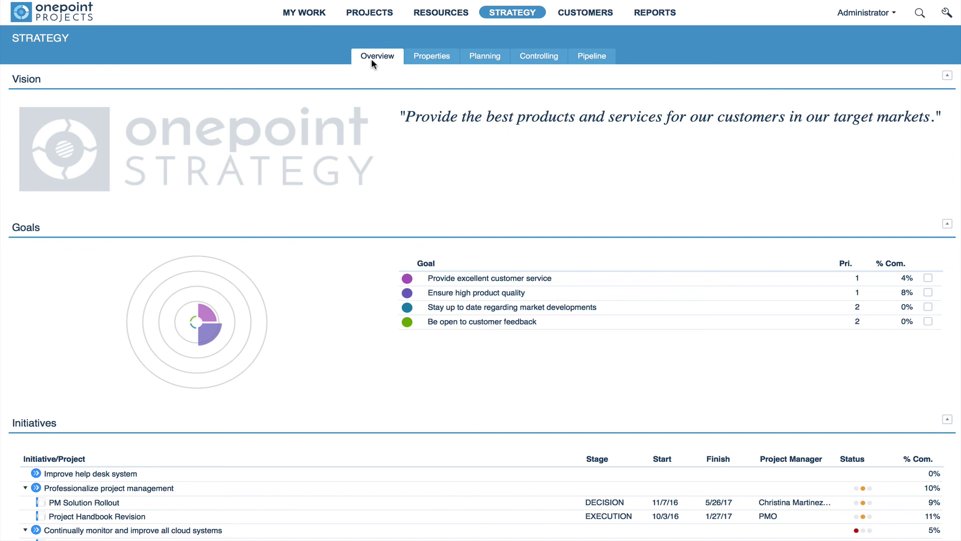
pyautogui.scroll(-7, 70, 80)
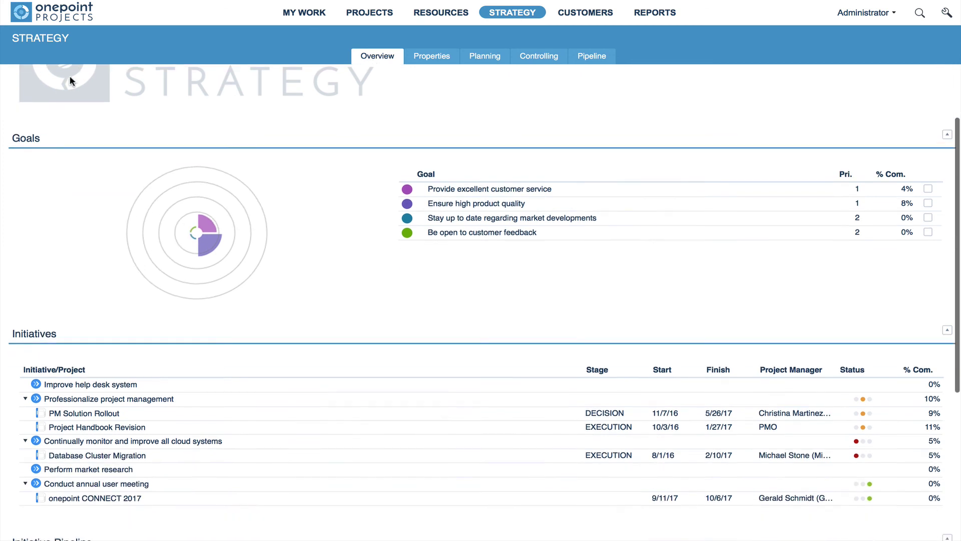
pyautogui.scroll(7, 70, 77)
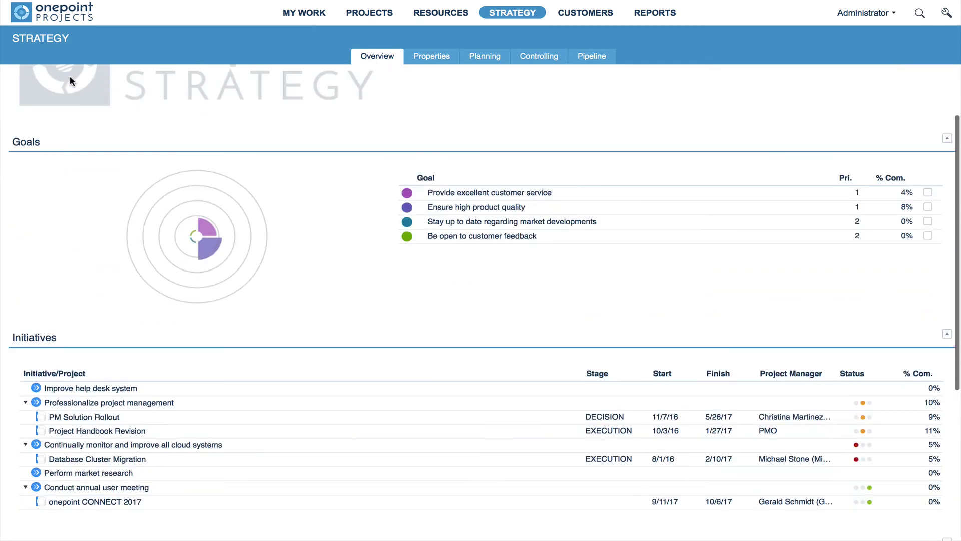